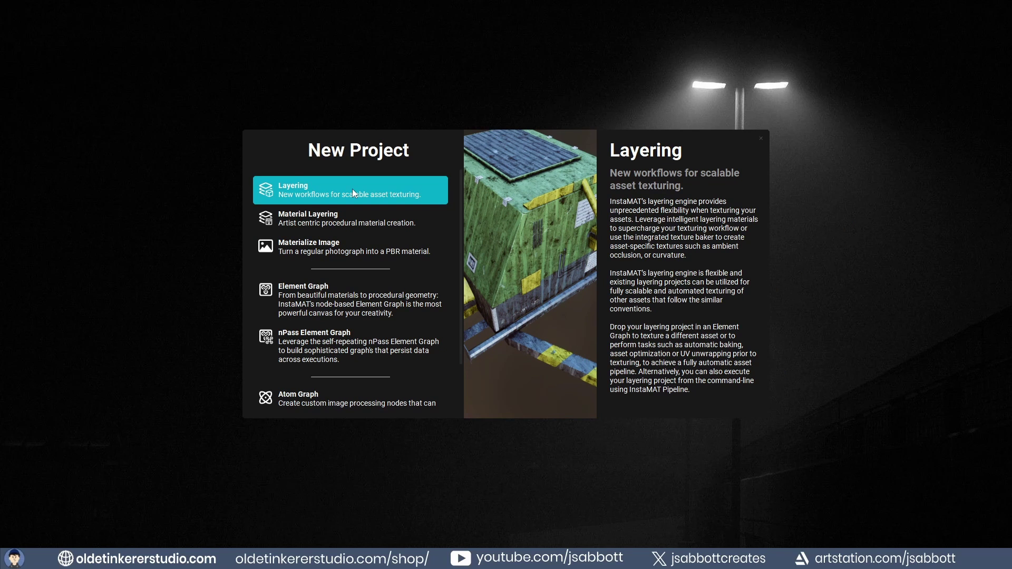
# Create a Multi-Material Layering project named sci-fi-crate from the FabConvert.com_sci-fi+box.fbx mesh, with baking upon creation enabled and no template
pyautogui.click(353, 190)
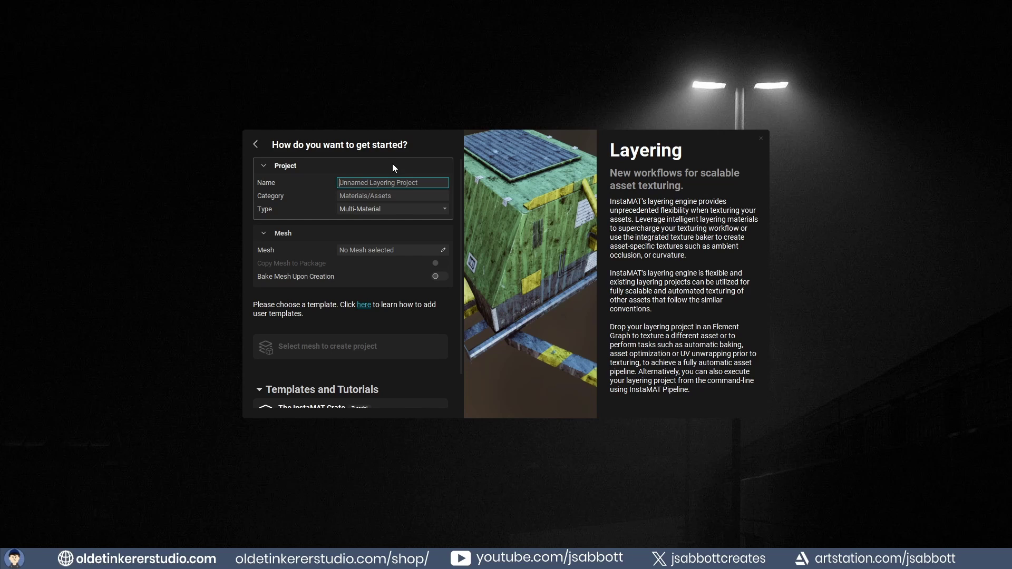
pyautogui.write('sci-fi-create')
pyautogui.click(444, 209)
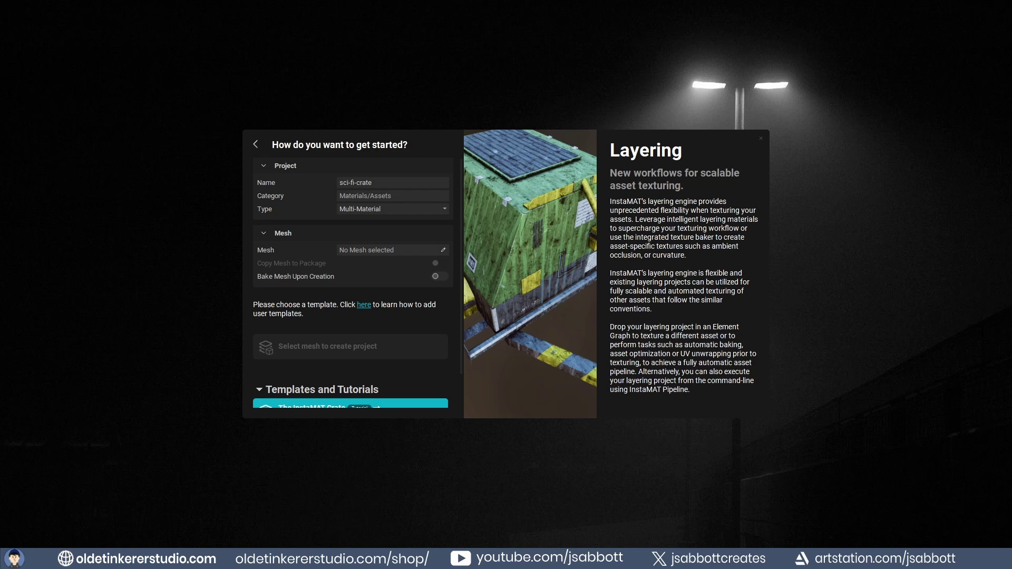
pyautogui.moveTo(352, 212); pyautogui.dragTo(369, 254)
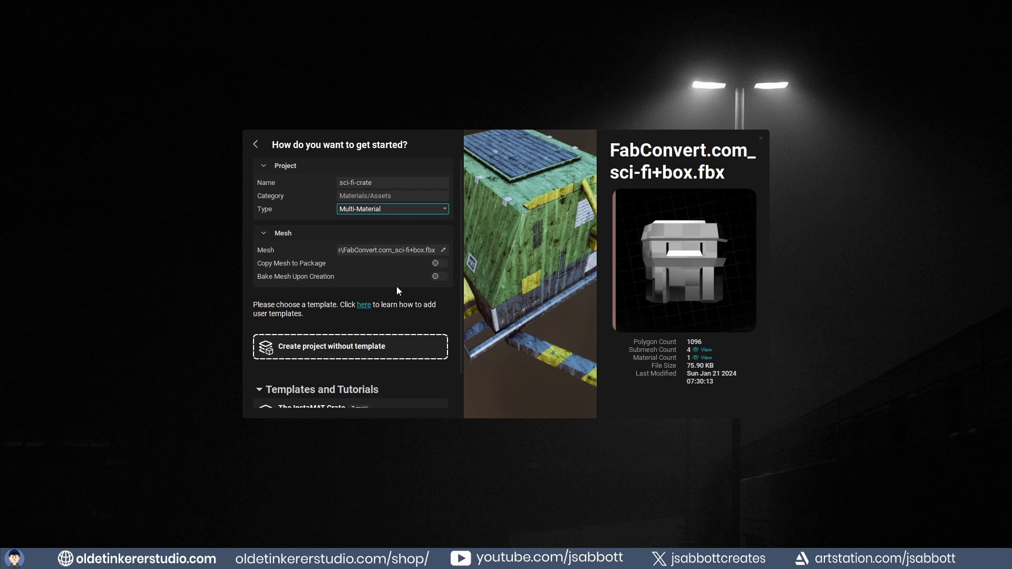
pyautogui.click(442, 276)
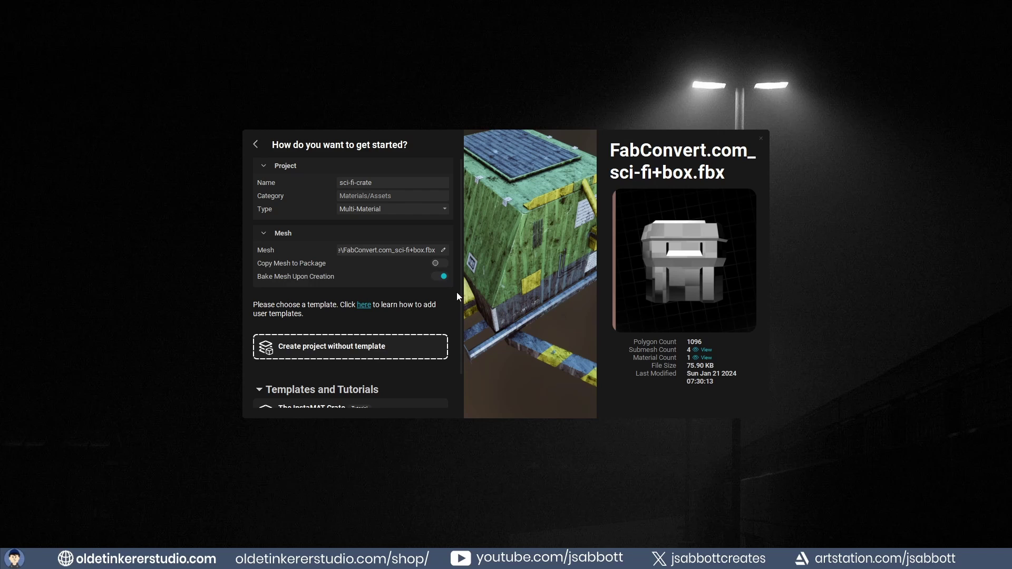
pyautogui.click(310, 348)
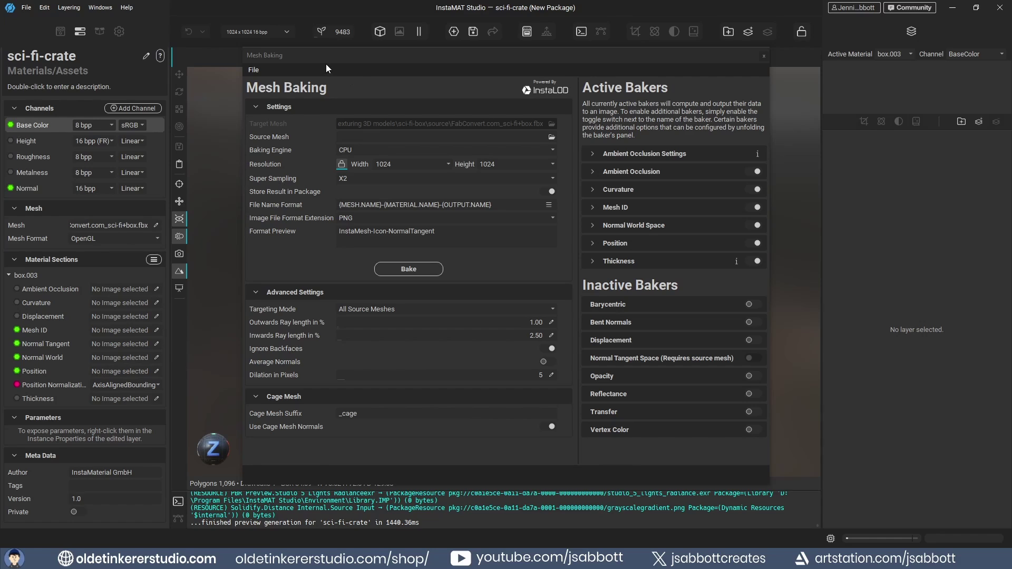
# Configure the mesh bake with the local file FabConvert.com_sci-fi+box.fbx as source mesh, the GPU baking engine and 2048 x 2048 resolution
pyautogui.click(100, 8)
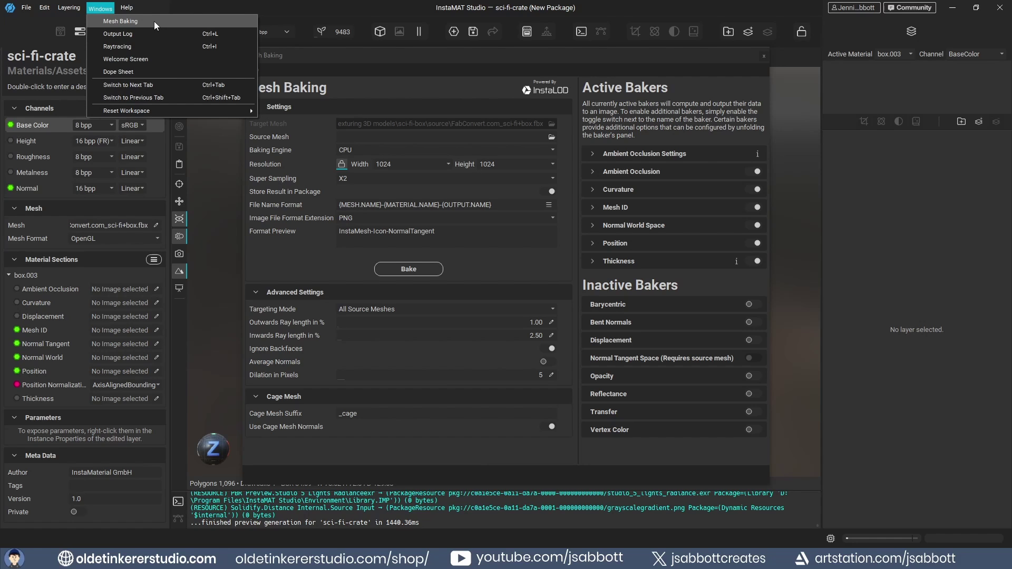
pyautogui.click(393, 137)
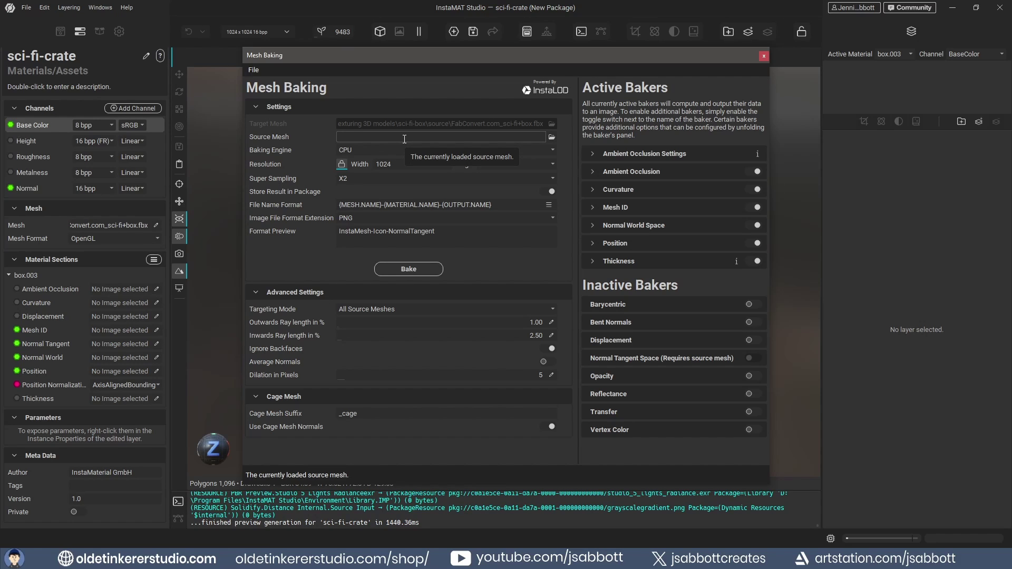
pyautogui.click(551, 136)
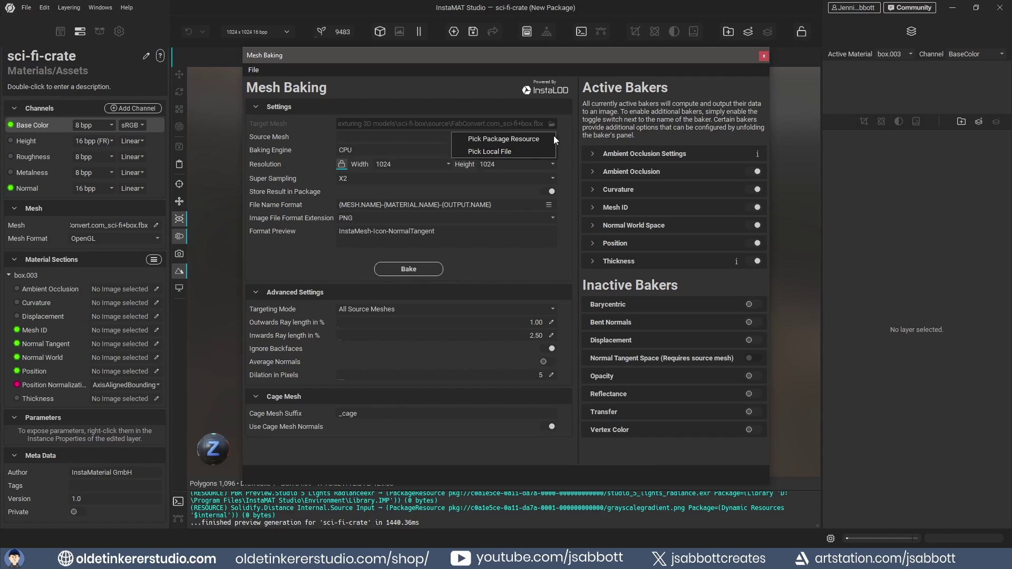
pyautogui.click(549, 150)
pyautogui.click(552, 150)
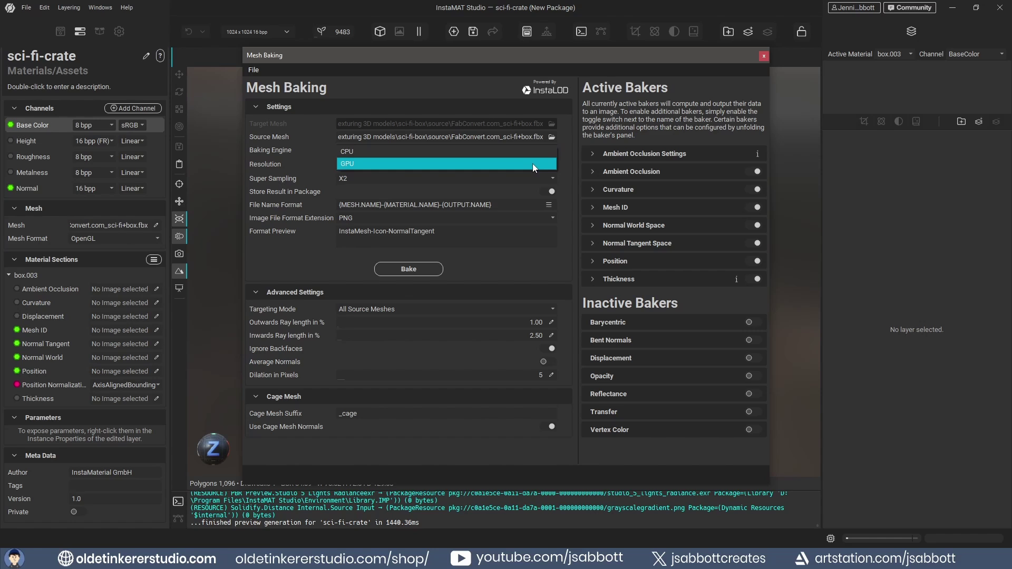
pyautogui.click(532, 163)
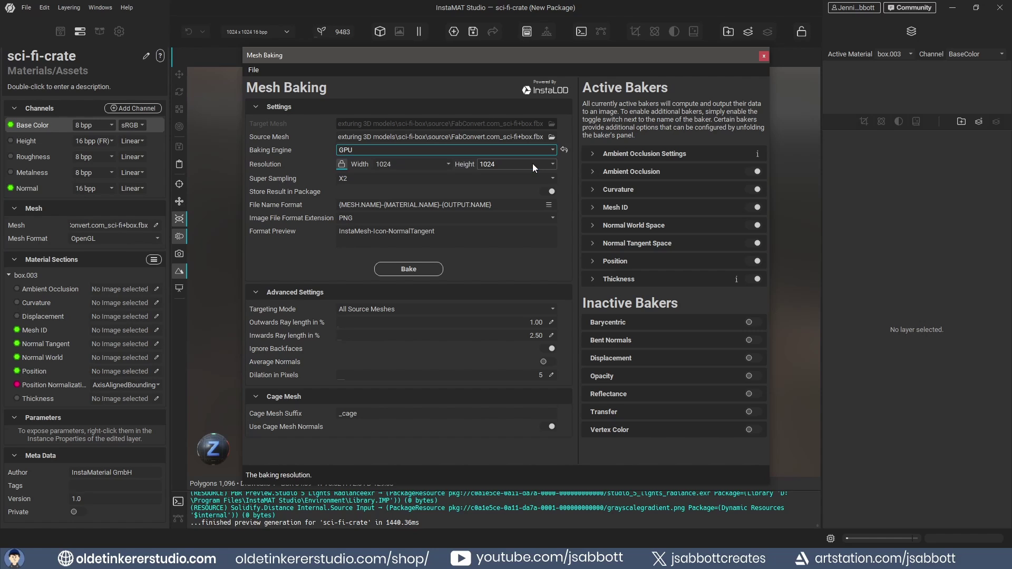
pyautogui.click(447, 164)
pyautogui.click(426, 177)
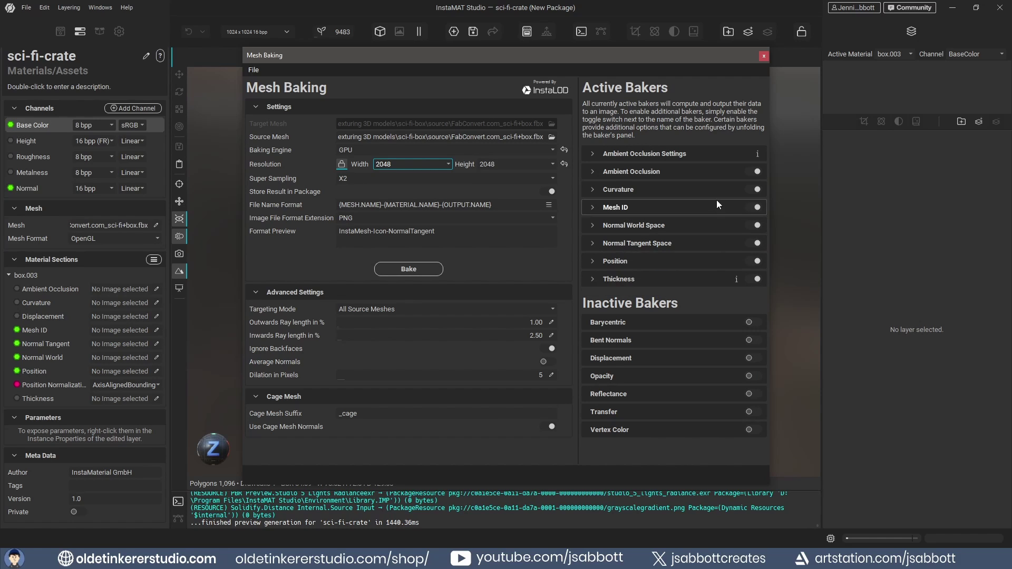
# Bake the crate's mesh maps with the active bakers and close the Mesh Baking window
pyautogui.click(414, 269)
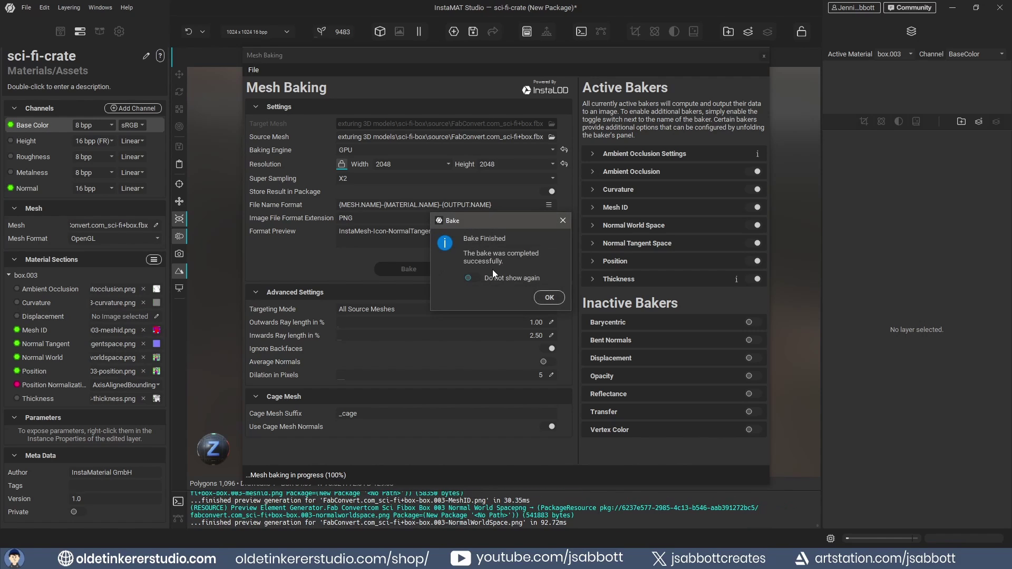
pyautogui.click(547, 299)
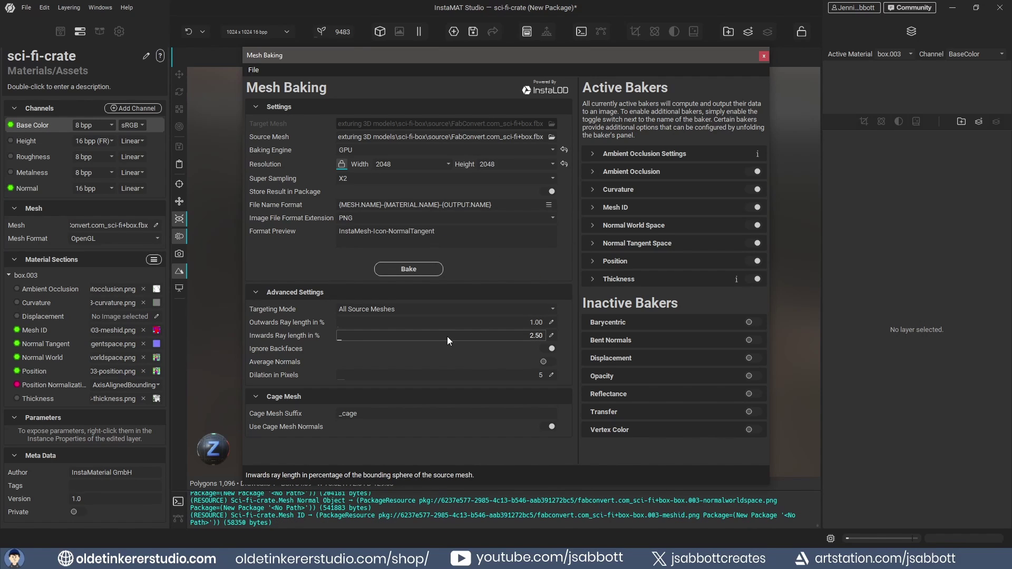
pyautogui.click(763, 56)
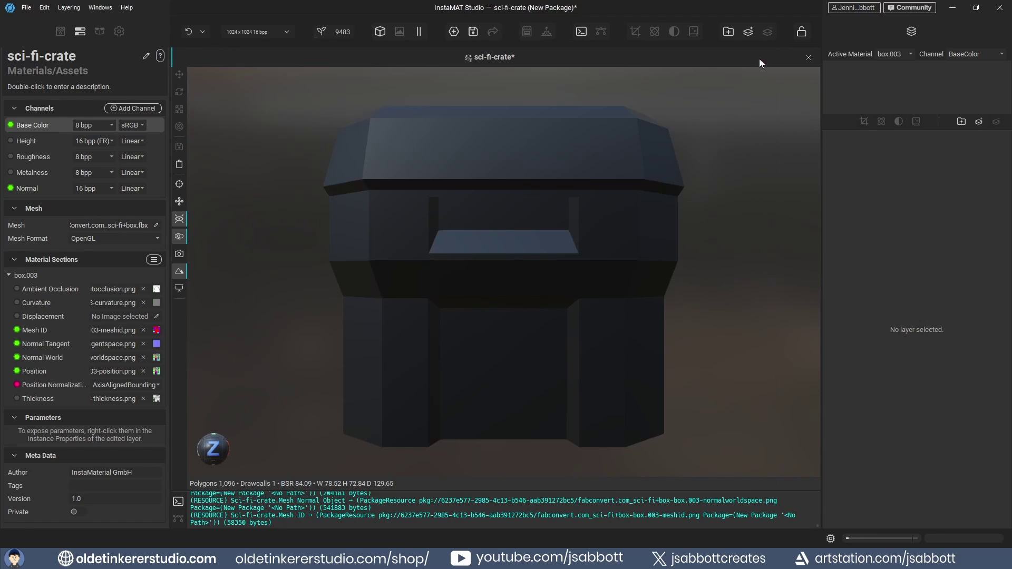
# Examine the crate mesh from several angles and review the available mesh format options
pyautogui.scroll(5, 700, 342)
pyautogui.scroll(-5, 702, 342)
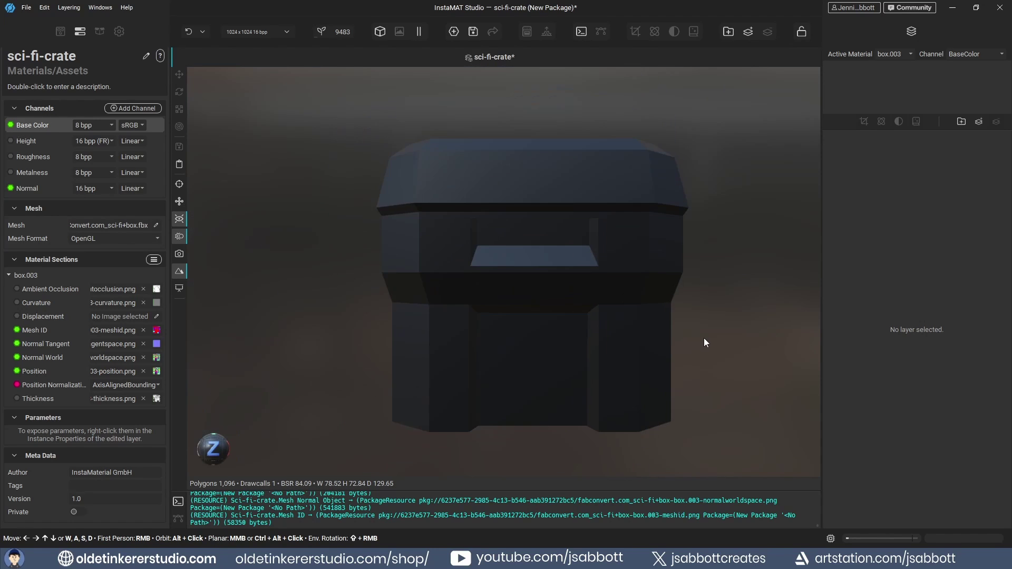
pyautogui.scroll(8, 704, 343)
pyautogui.scroll(-5, 704, 341)
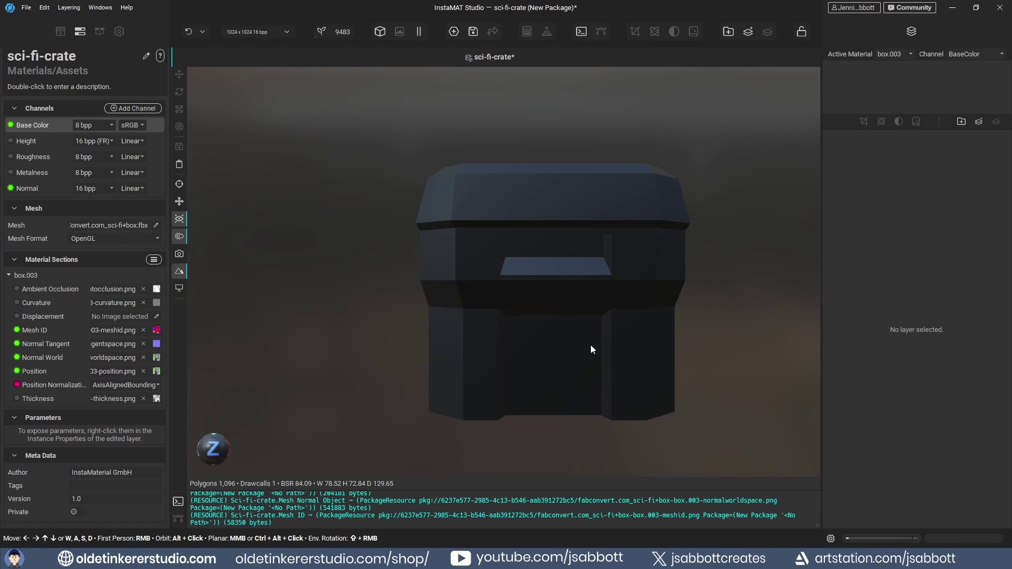
pyautogui.keyDown('alt'); pyautogui.moveTo(367, 334); pyautogui.dragTo(340, 320); pyautogui.keyUp('alt')
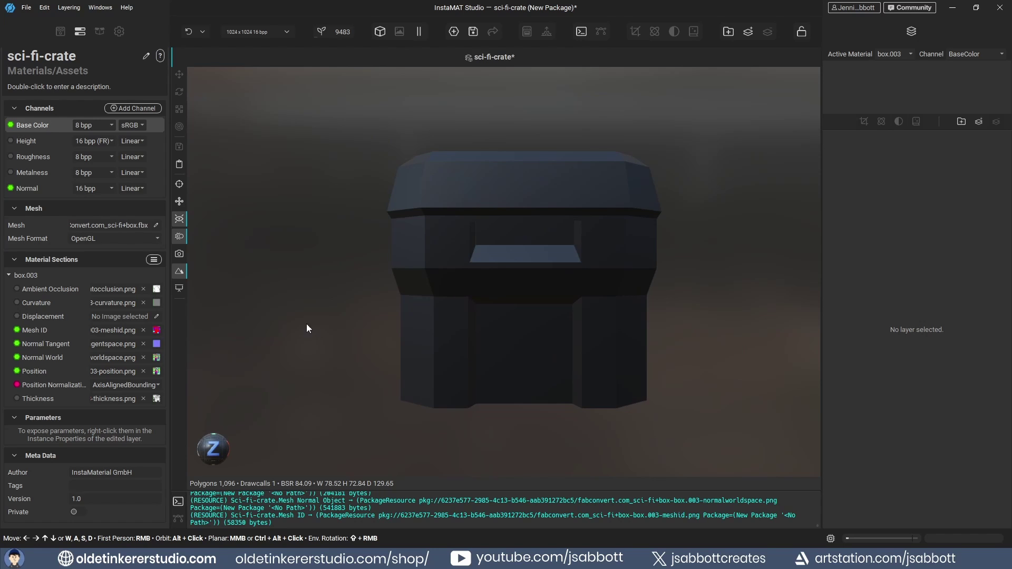
pyautogui.keyDown('alt'); pyautogui.moveTo(299, 316); pyautogui.dragTo(267, 117); pyautogui.keyUp('alt')
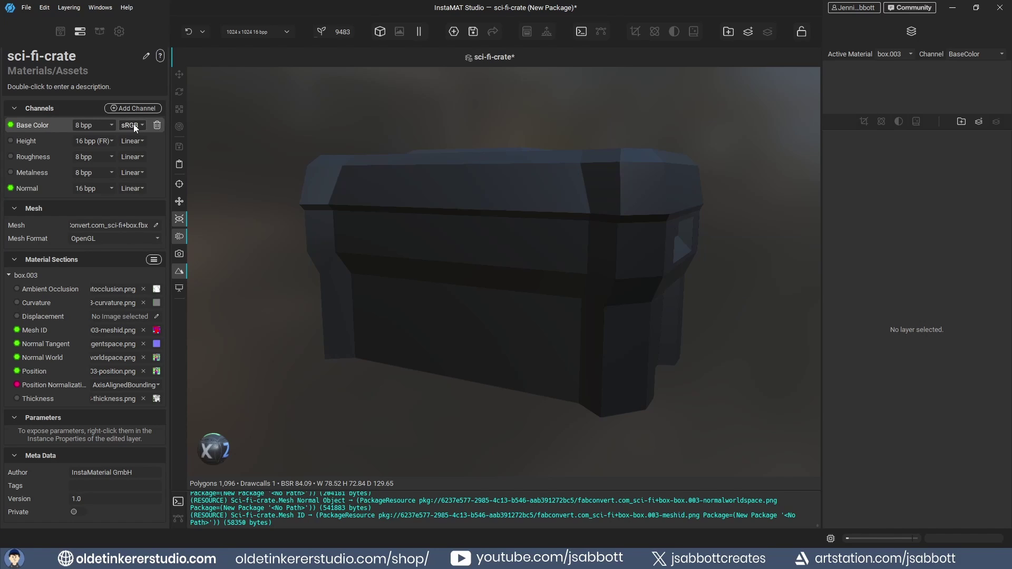
pyautogui.click(152, 173)
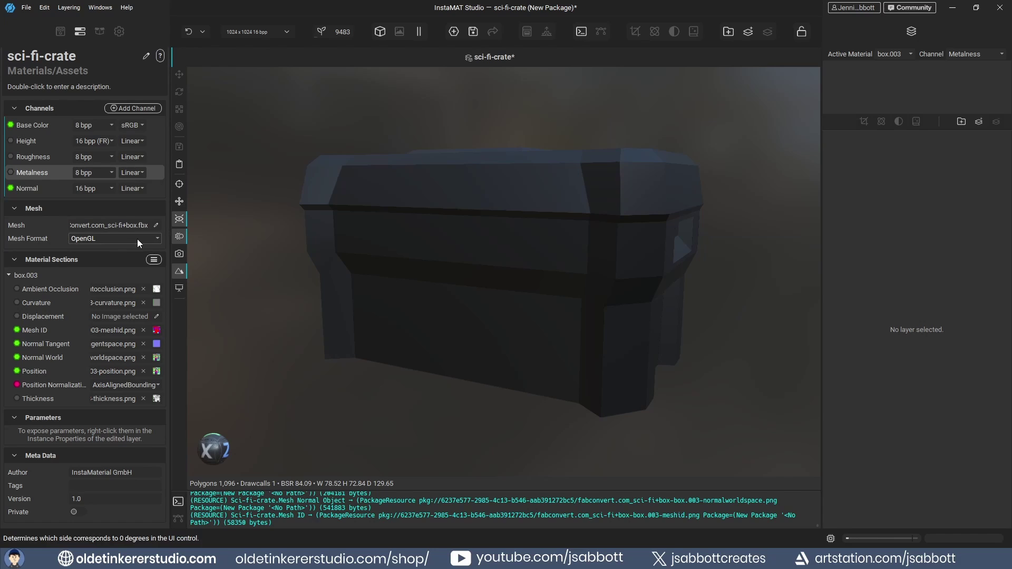
pyautogui.click(157, 238)
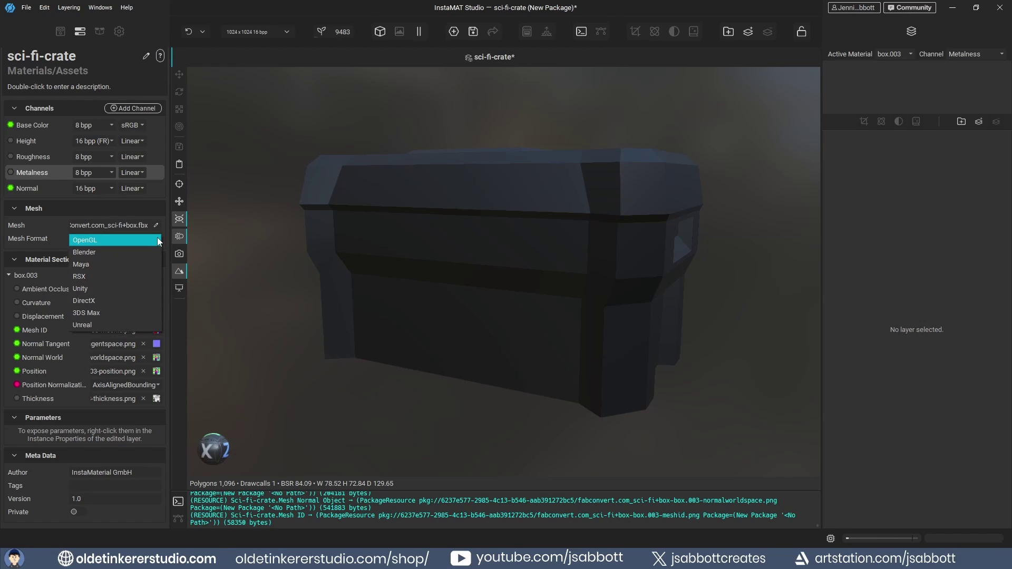
pyautogui.click(157, 241)
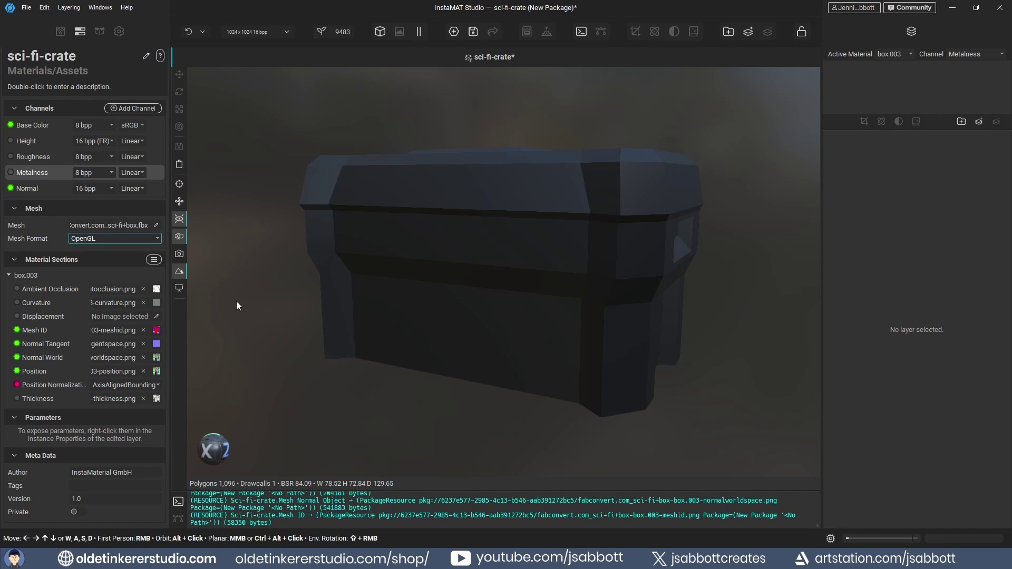
# Try a bright studio environment with rotated lighting on the crate and look over the camera and environment settings
pyautogui.click(179, 289)
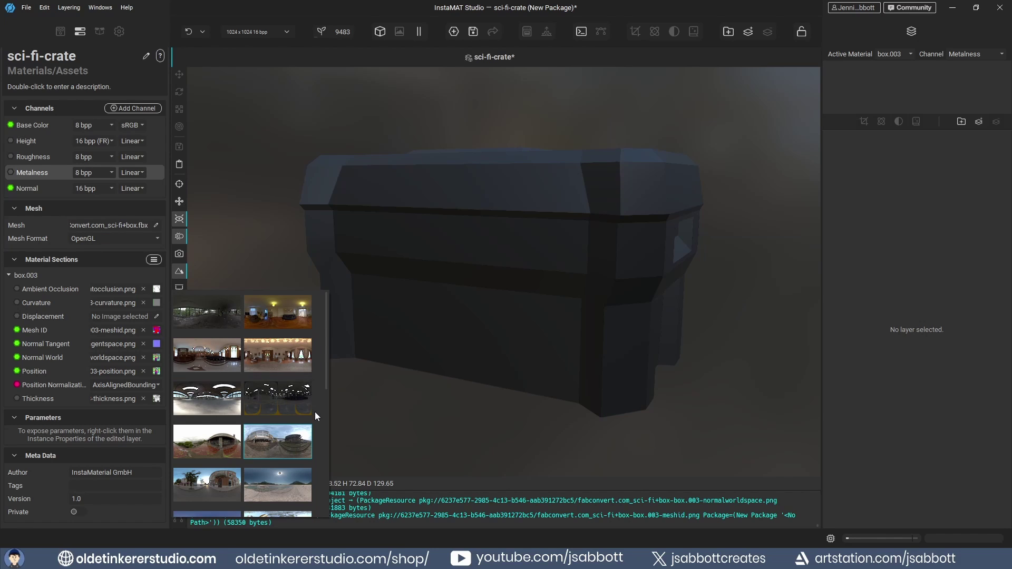
pyautogui.scroll(-3, 314, 412)
pyautogui.scroll(-4, 314, 412)
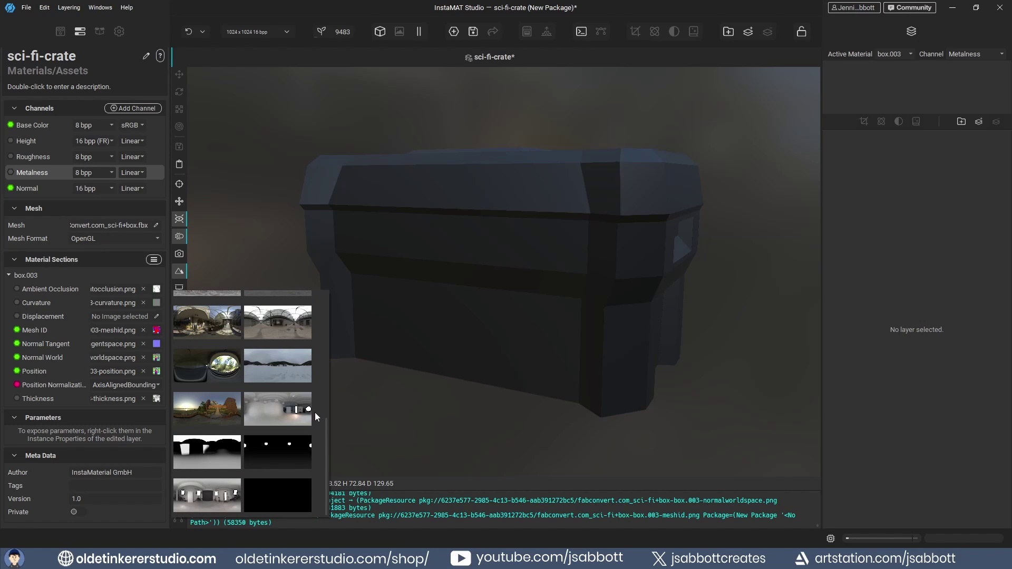
pyautogui.click(209, 496)
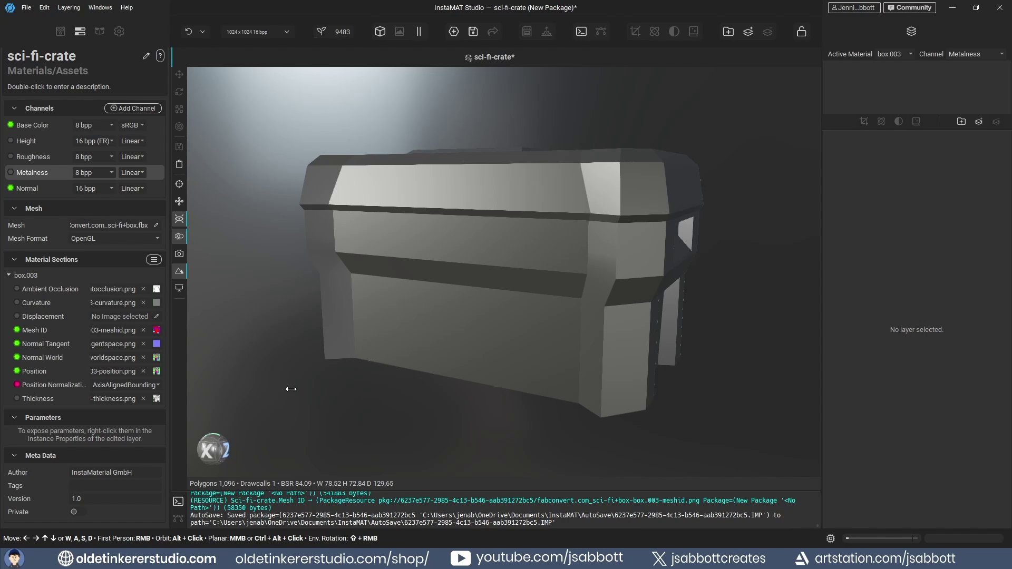
pyautogui.moveTo(292, 389)
pyautogui.keyDown('shift'); pyautogui.mouseDown(button='right')
pyautogui.moveTo(267, 391)
pyautogui.moveTo(527, 400)
pyautogui.moveTo(346, 431)
pyautogui.mouseUp(button='right'); pyautogui.keyUp('shift')
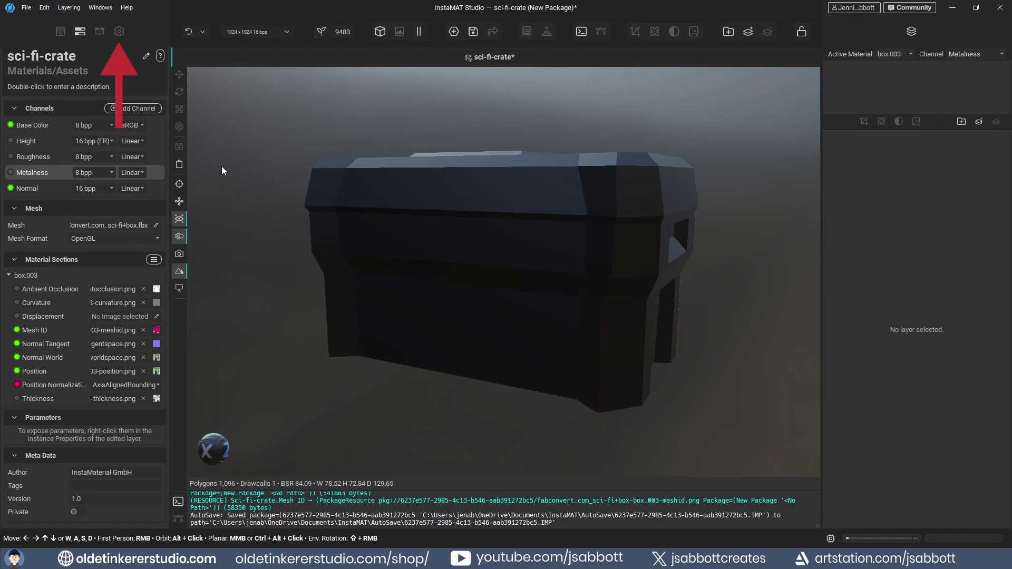
pyautogui.click(118, 32)
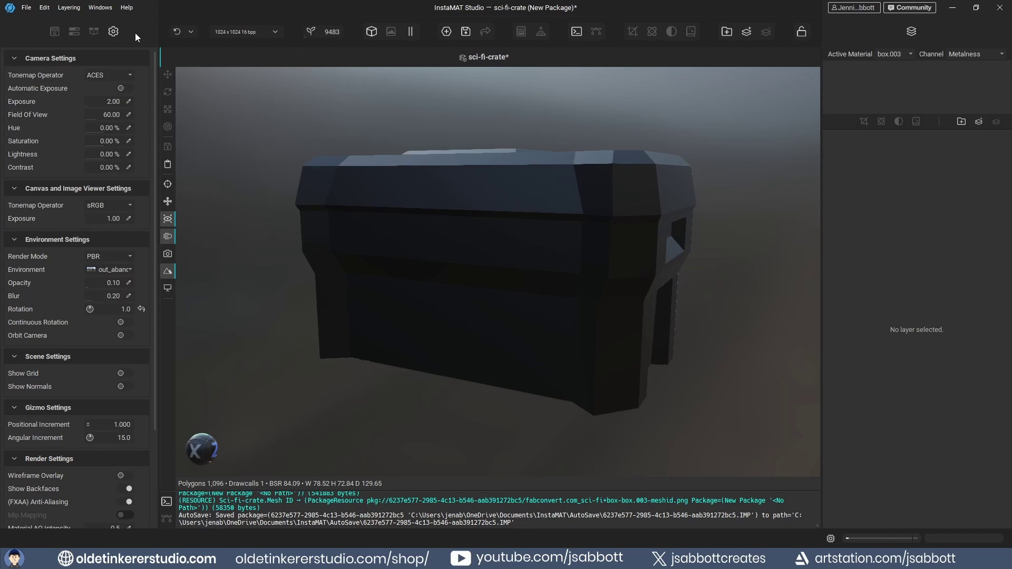
pyautogui.click(113, 31)
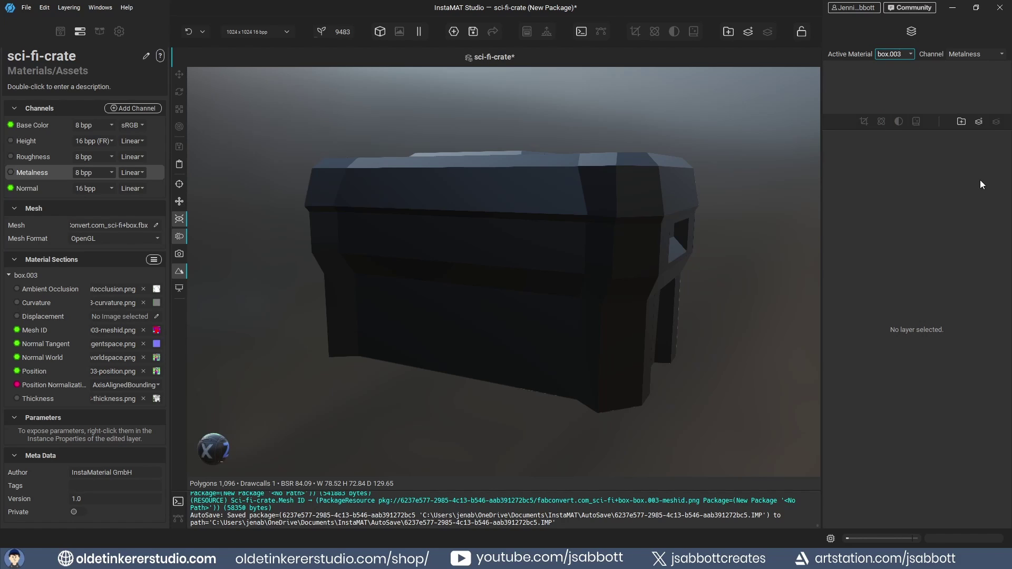
# Add a multi-channel layer to material box.003 with a brown base color, 55% roughness and 59% metalness
pyautogui.click(975, 123)
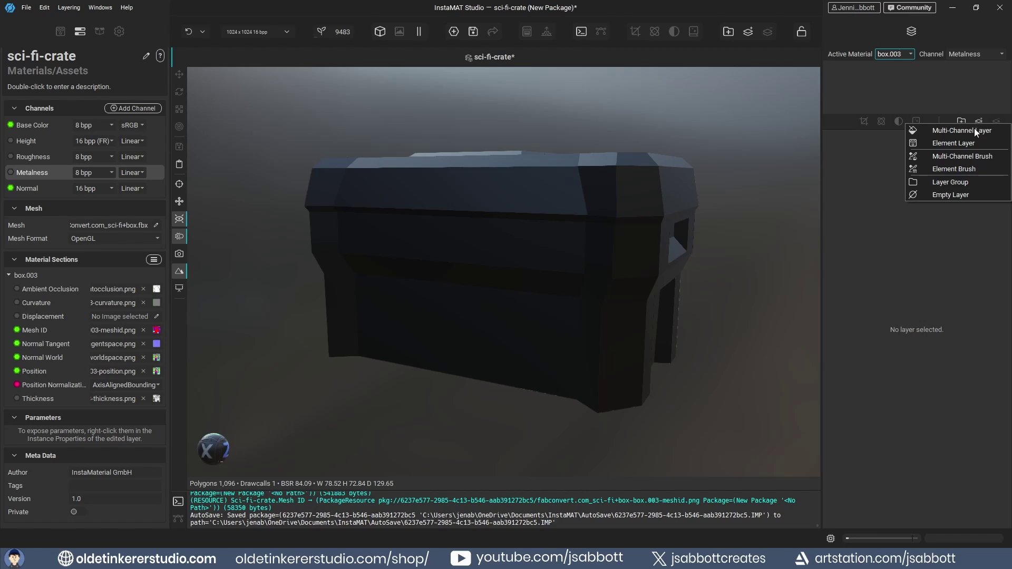
pyautogui.click(974, 131)
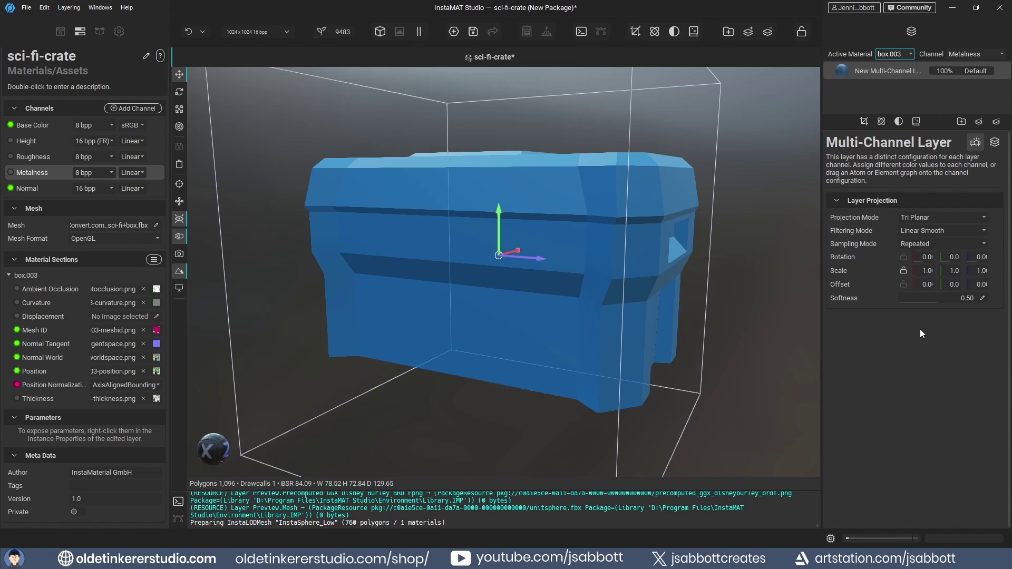
pyautogui.click(995, 143)
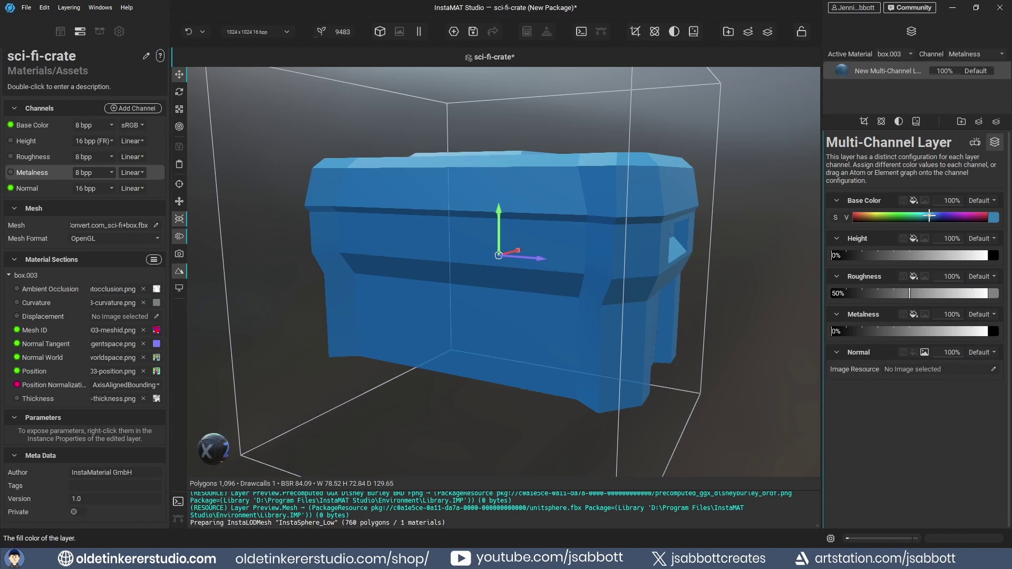
pyautogui.moveTo(928, 217); pyautogui.dragTo(864, 217)
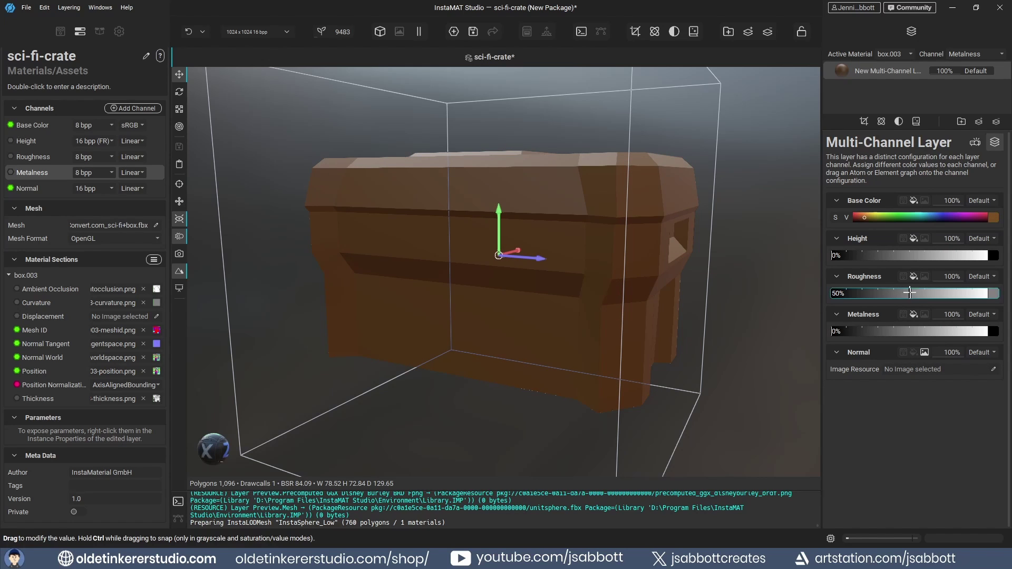
pyautogui.moveTo(910, 292)
pyautogui.mouseDown()
pyautogui.moveTo(975, 293)
pyautogui.moveTo(917, 293)
pyautogui.mouseUp()
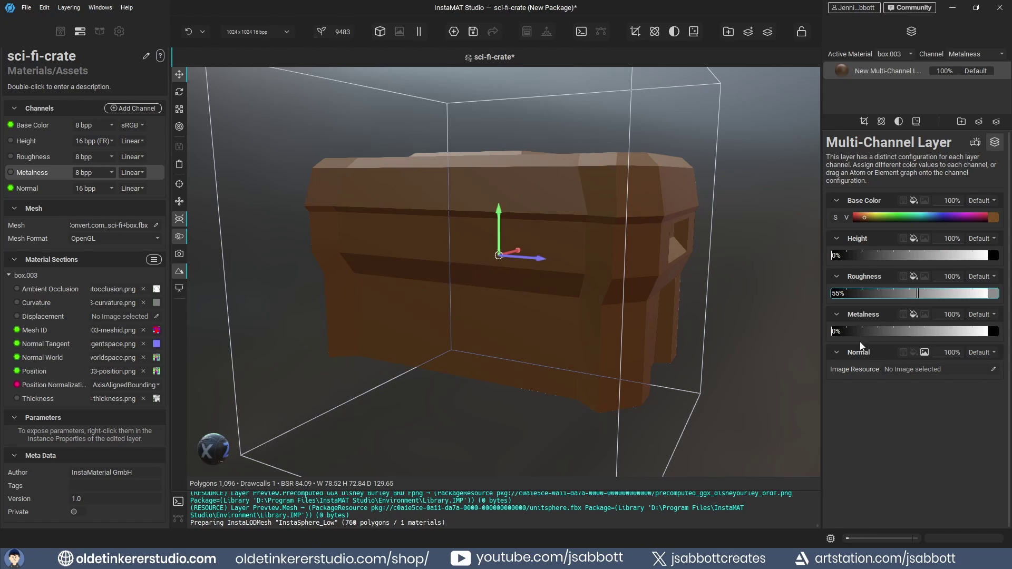
pyautogui.moveTo(841, 331); pyautogui.dragTo(924, 331)
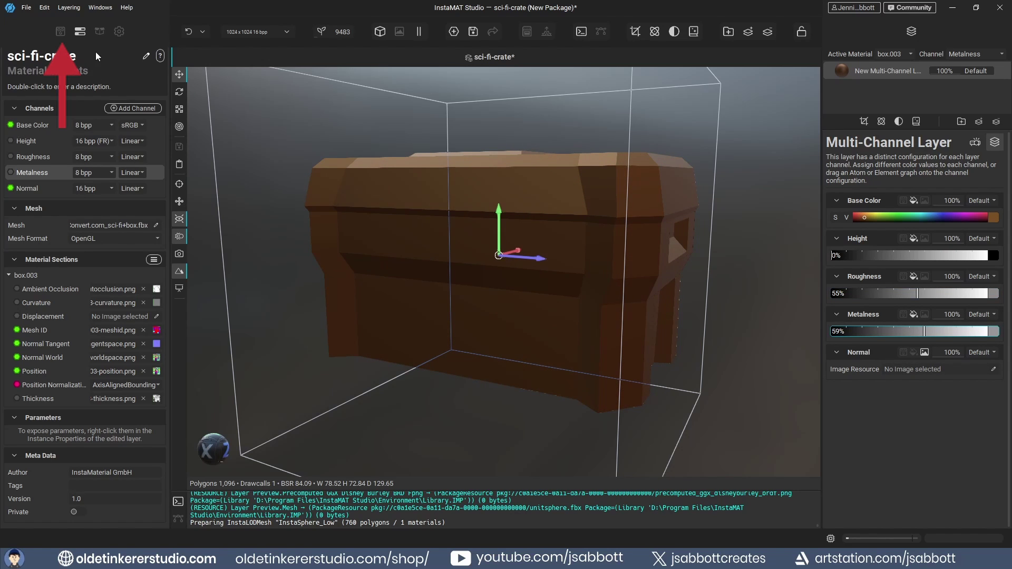
# Open the asset library and browse to the Metal category under Materials
pyautogui.click(60, 31)
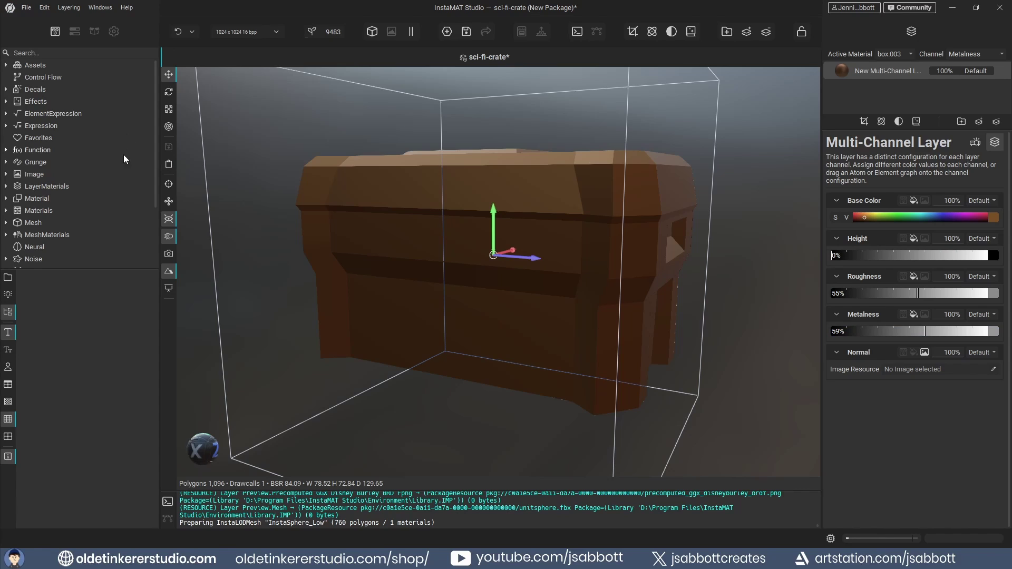
pyautogui.click(5, 211)
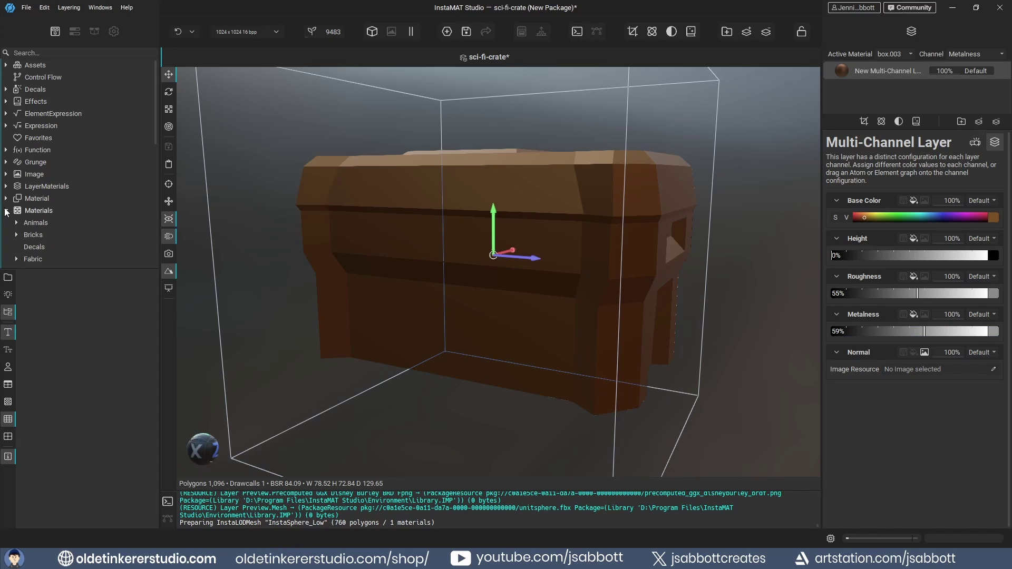
pyautogui.scroll(-3, 113, 114)
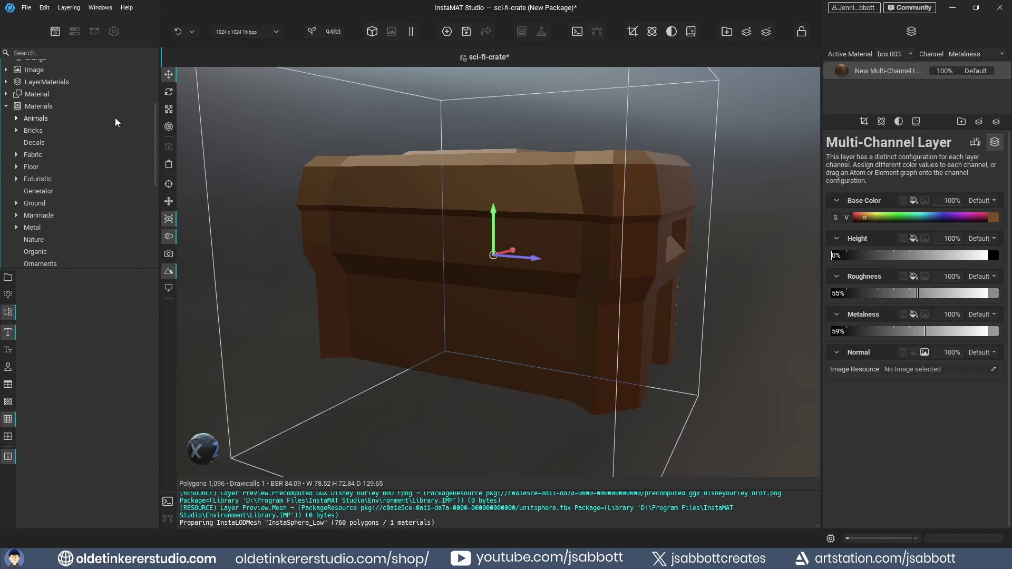
pyautogui.scroll(-1, 115, 118)
pyautogui.scroll(-1, 112, 120)
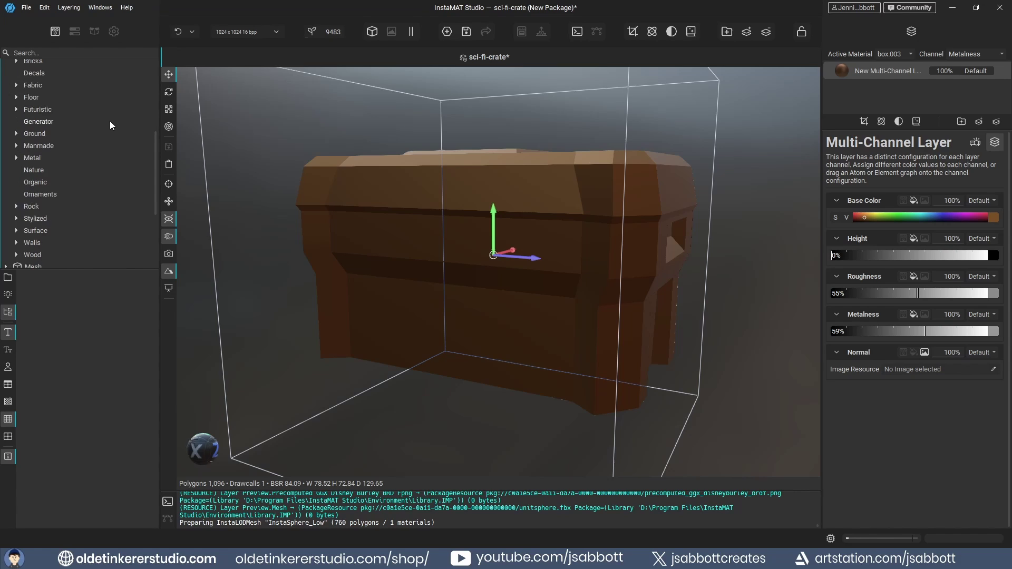
pyautogui.click(17, 158)
pyautogui.click(30, 157)
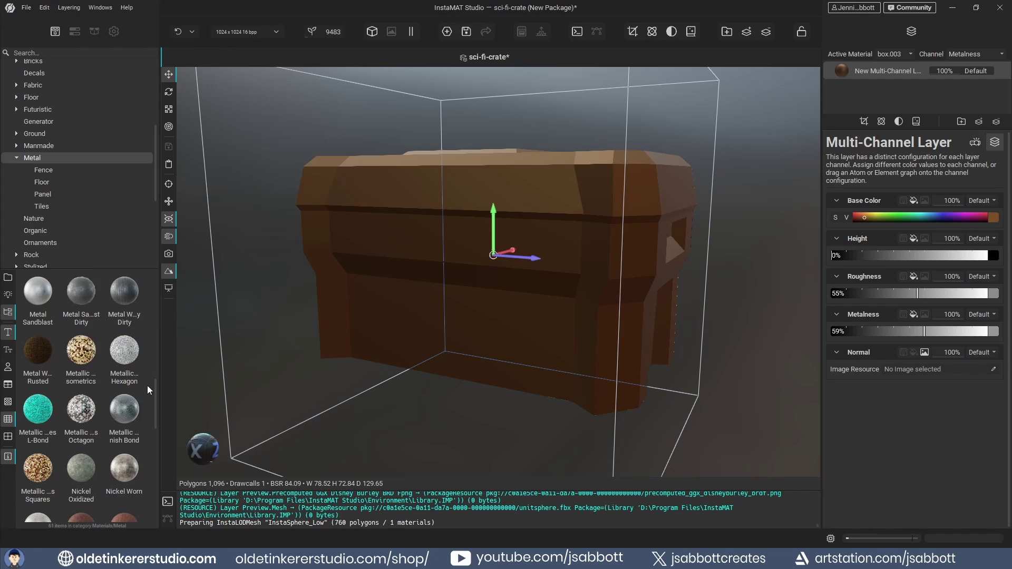
# Add the Metallic Tiles Spanish Bond material as a layer below the brown multi-channel layer and hide the brown layer
pyautogui.click(127, 410)
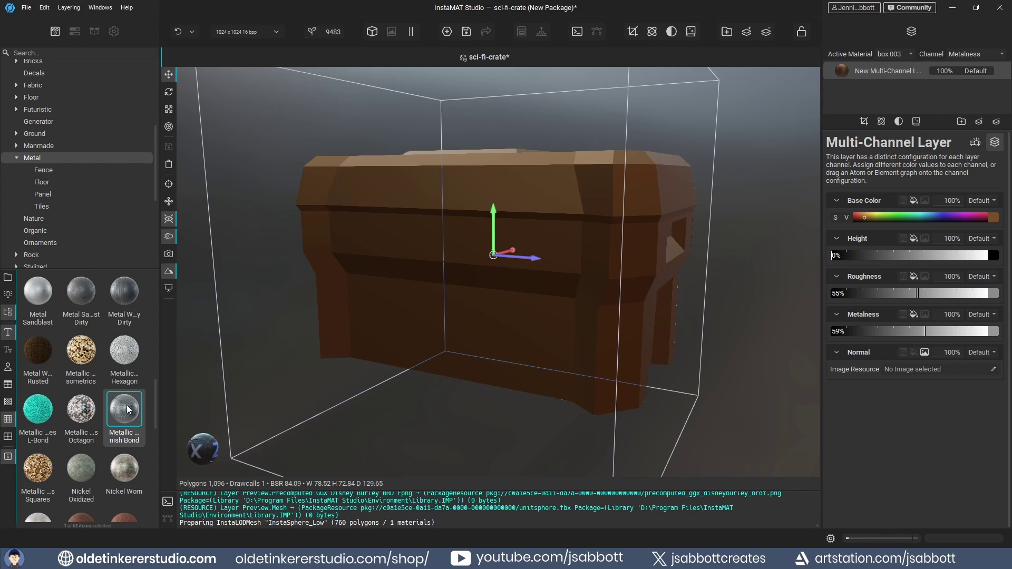
pyautogui.moveTo(127, 409); pyautogui.dragTo(433, 310)
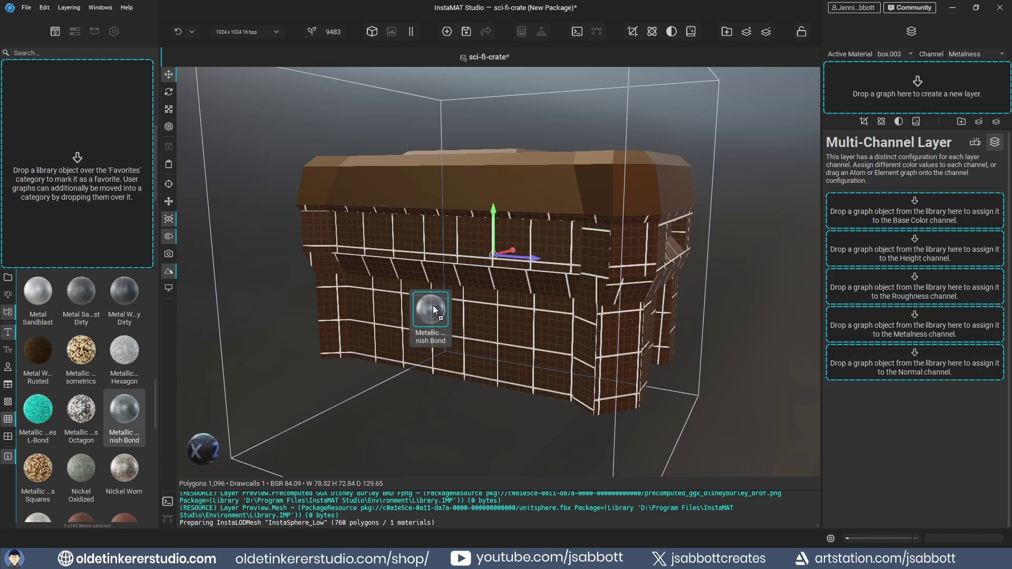
pyautogui.moveTo(433, 309); pyautogui.dragTo(880, 85)
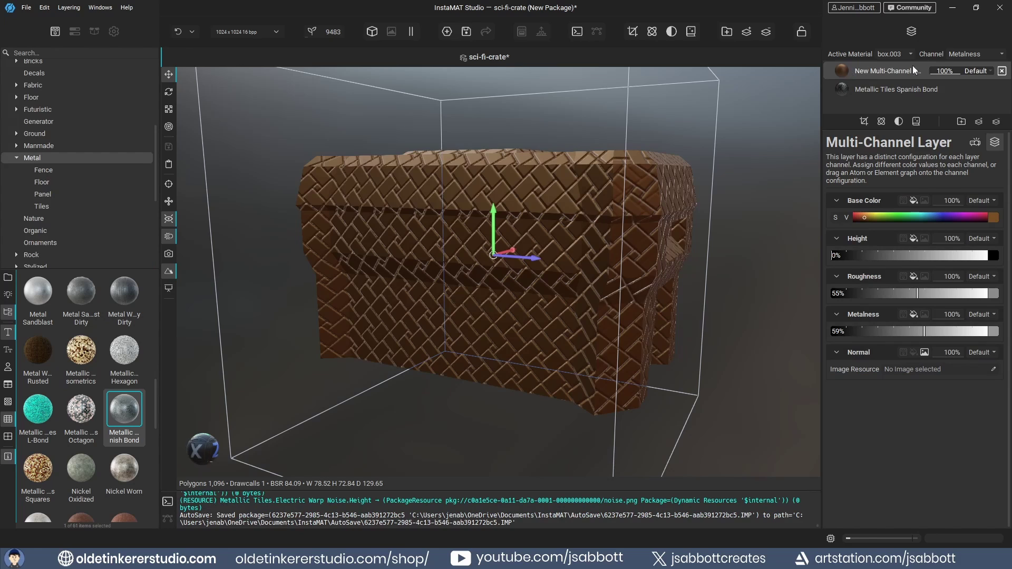
pyautogui.click(1001, 71)
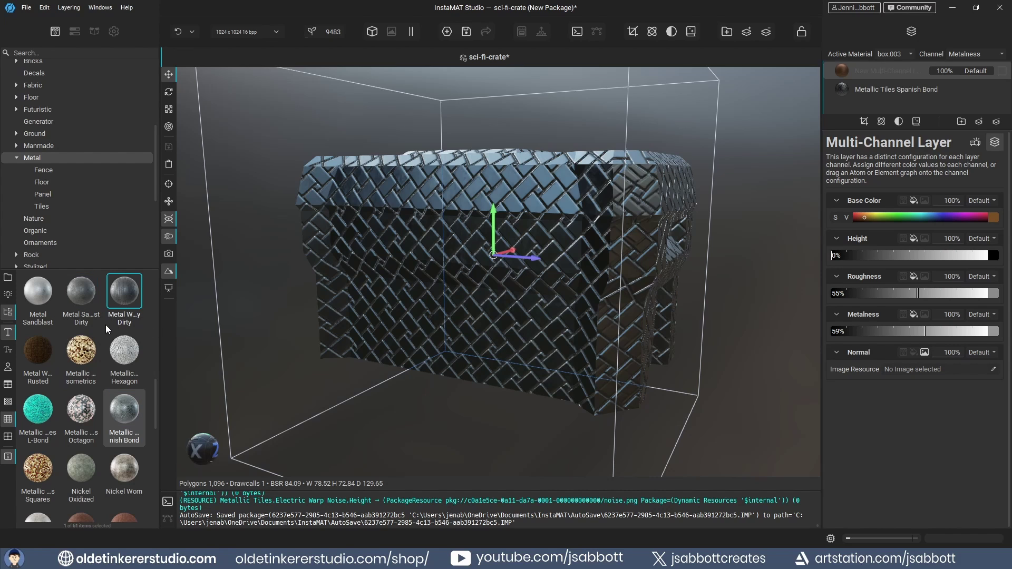
# Apply the Metal Sandblast and Metal Panel Interior Lead materials to the crate's lower body as mesh-masked layers
pyautogui.scroll(3, 105, 325)
pyautogui.moveTo(43, 457); pyautogui.dragTo(447, 294)
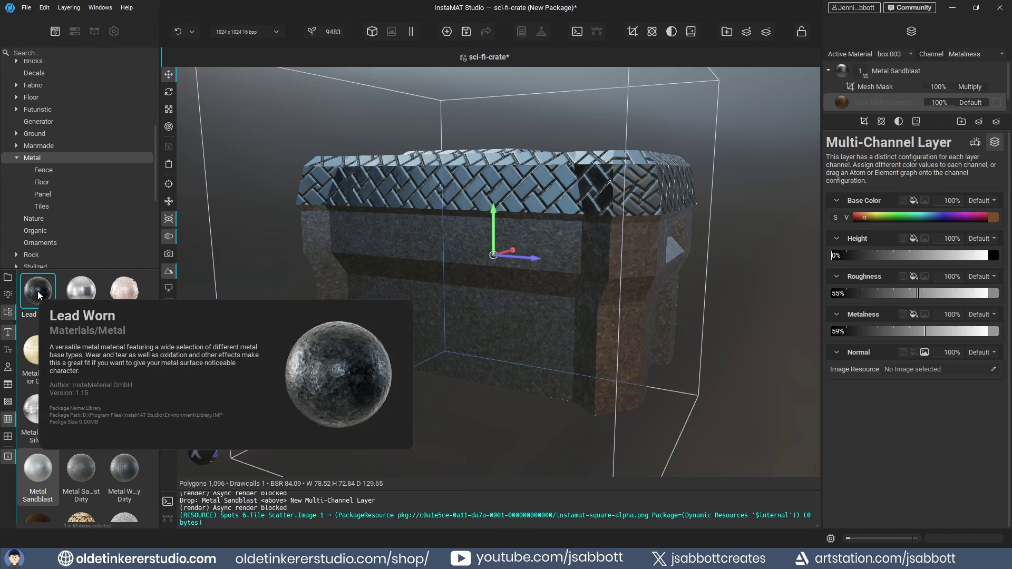
pyautogui.moveTo(81, 351); pyautogui.dragTo(506, 295)
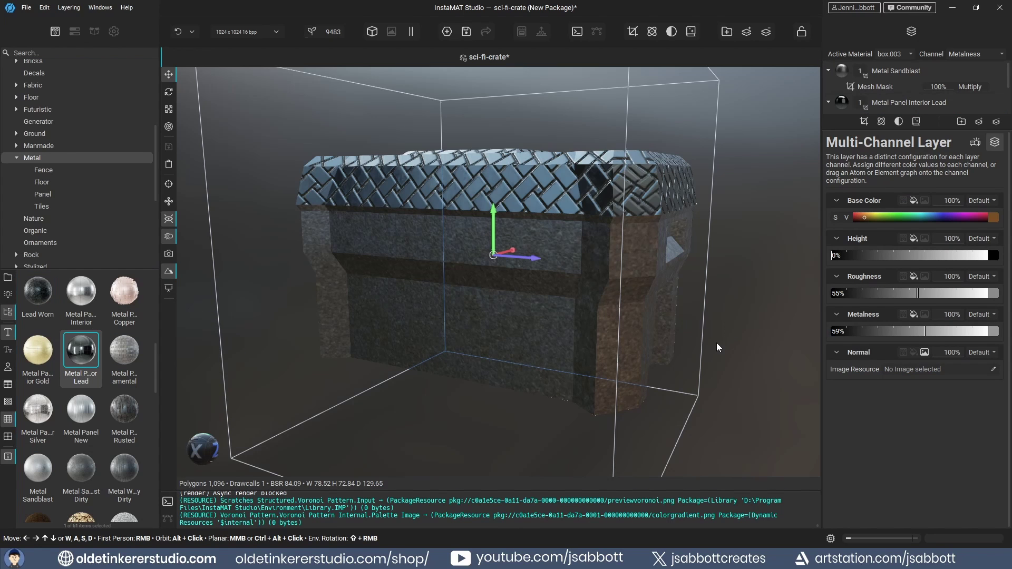
pyautogui.keyDown('alt'); pyautogui.moveTo(701, 356); pyautogui.dragTo(685, 359); pyautogui.keyUp('alt')
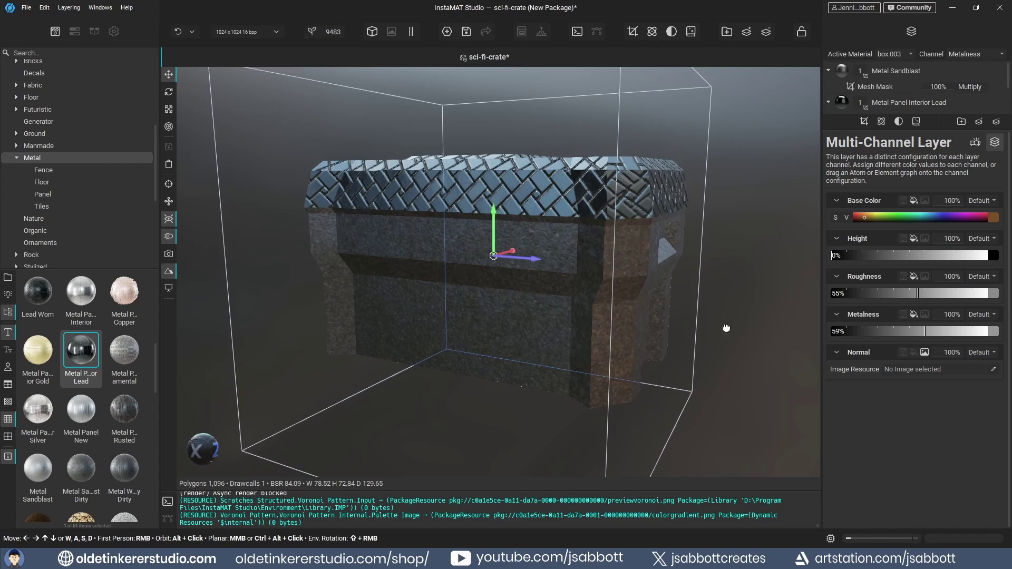
pyautogui.keyDown('alt'); pyautogui.moveTo(727, 327); pyautogui.dragTo(554, 343); pyautogui.keyUp('alt')
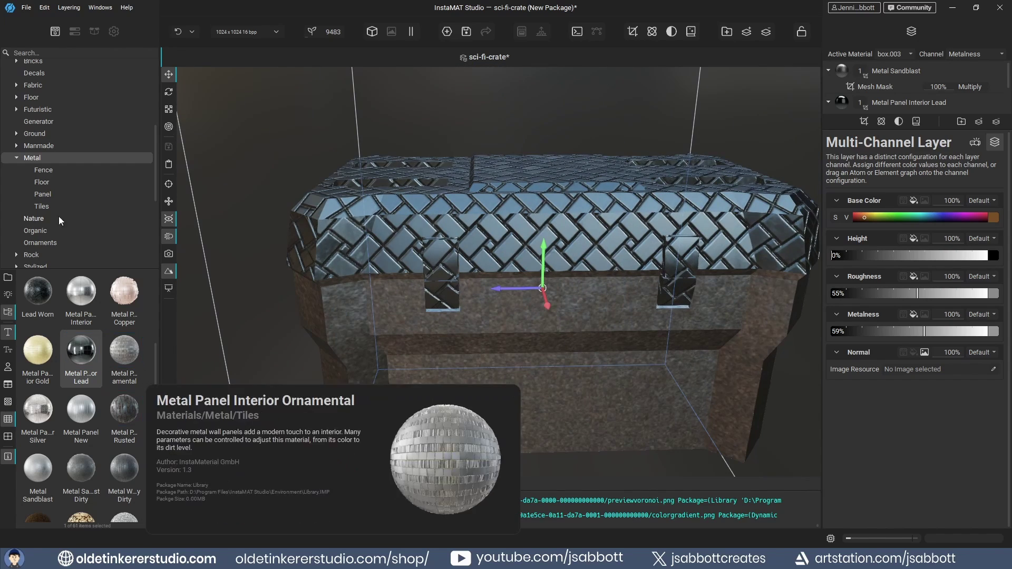
# Apply Metal Panel New from the Panel category to the crate's lid and Metal Panel Interior Lead from Tiles to its front latch
pyautogui.click(45, 195)
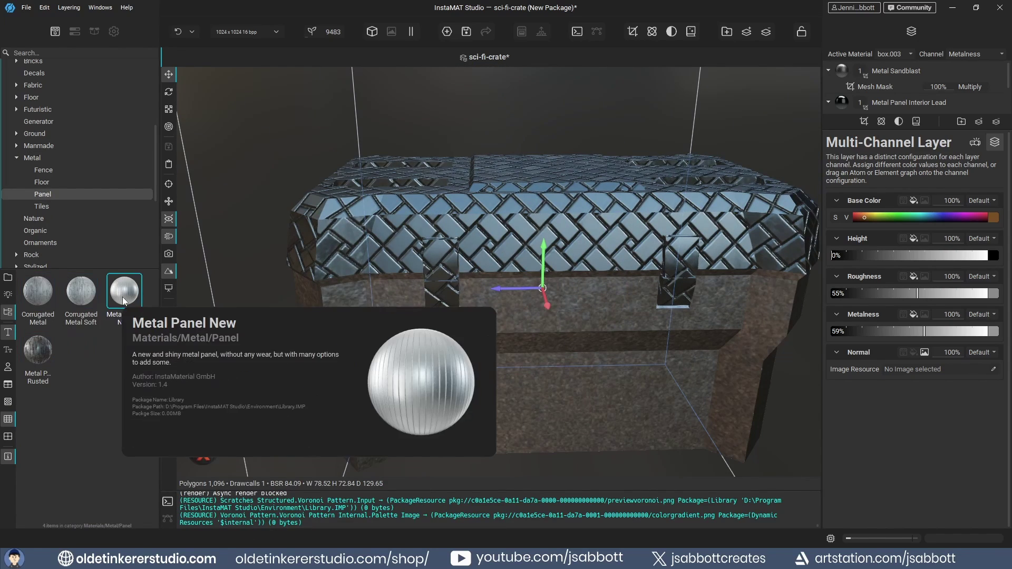
pyautogui.moveTo(123, 296); pyautogui.dragTo(484, 248)
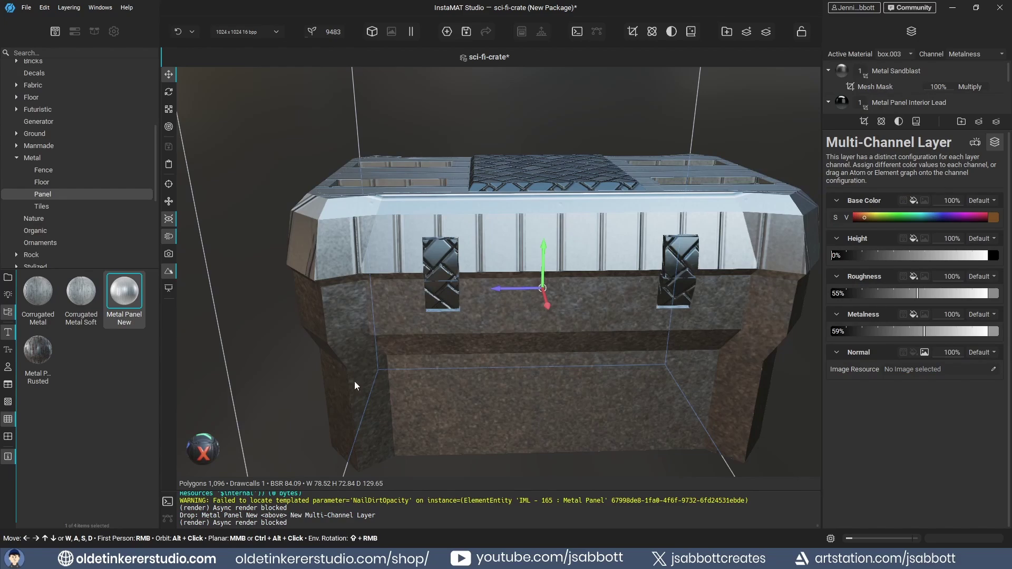
pyautogui.click(46, 205)
pyautogui.moveTo(47, 360)
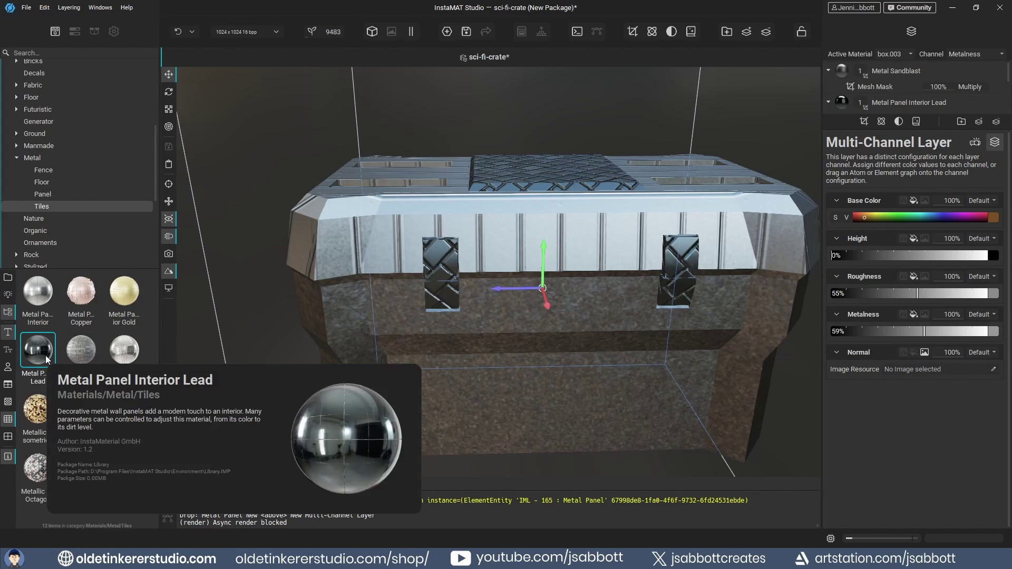
pyautogui.moveTo(47, 360); pyautogui.dragTo(456, 283)
pyautogui.keyDown('alt'); pyautogui.moveTo(274, 318); pyautogui.dragTo(435, 310); pyautogui.keyUp('alt')
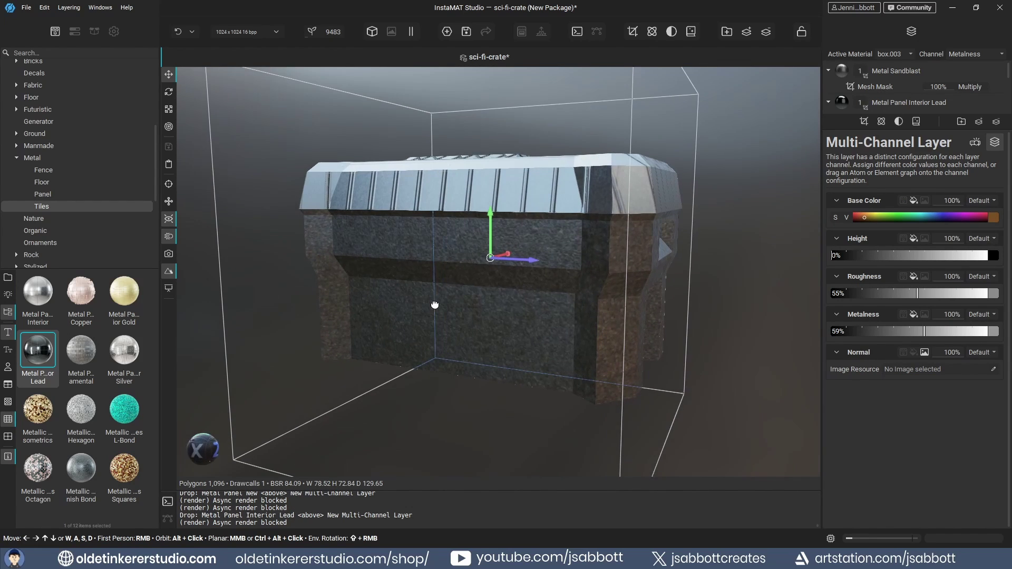